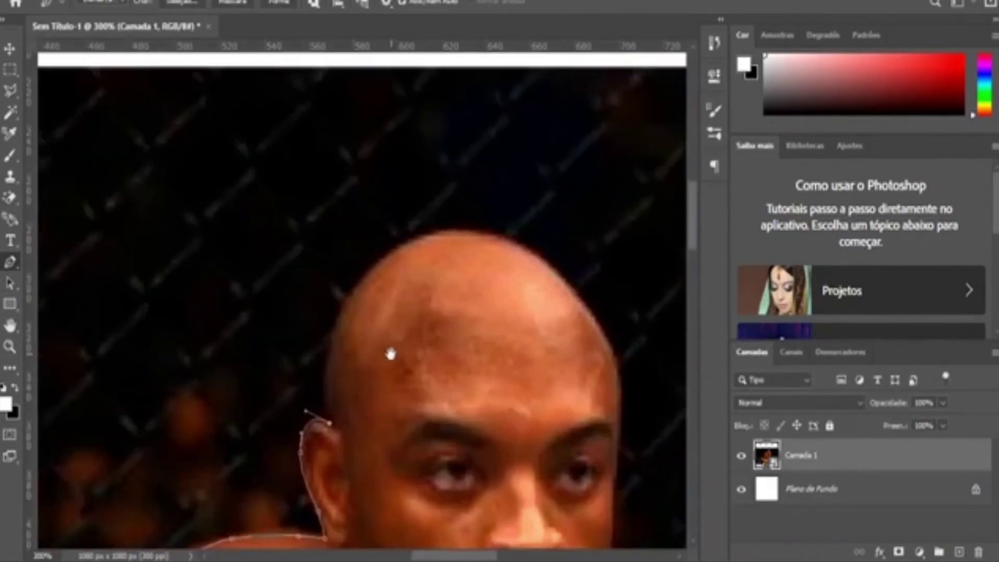
- Trace the pen outline from the fighter's scalp around his head and shoulder to the armpit
drag(457, 232, 588, 225)
alt+click(457, 232)
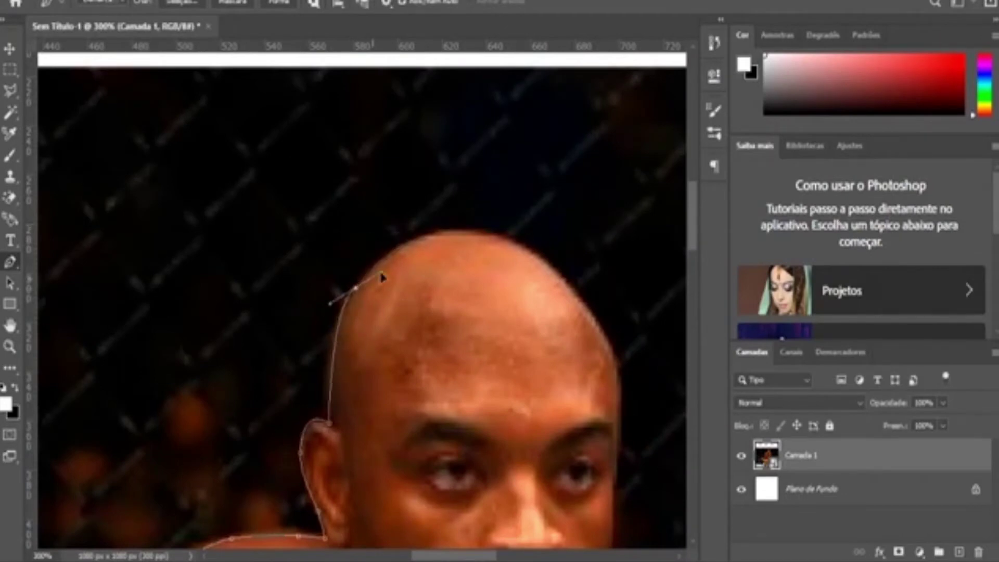
drag(576, 302, 569, 290)
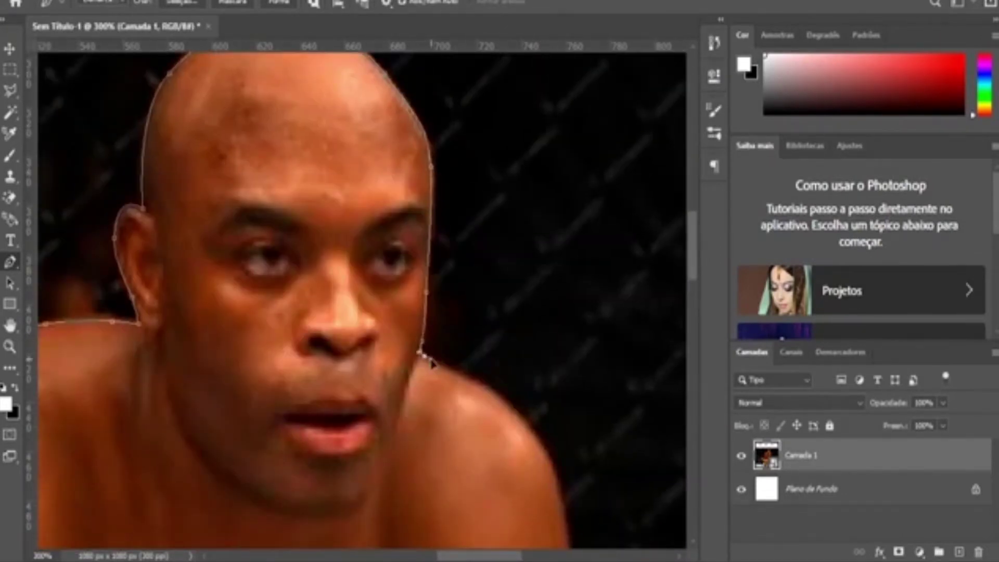
drag(432, 364, 377, 216)
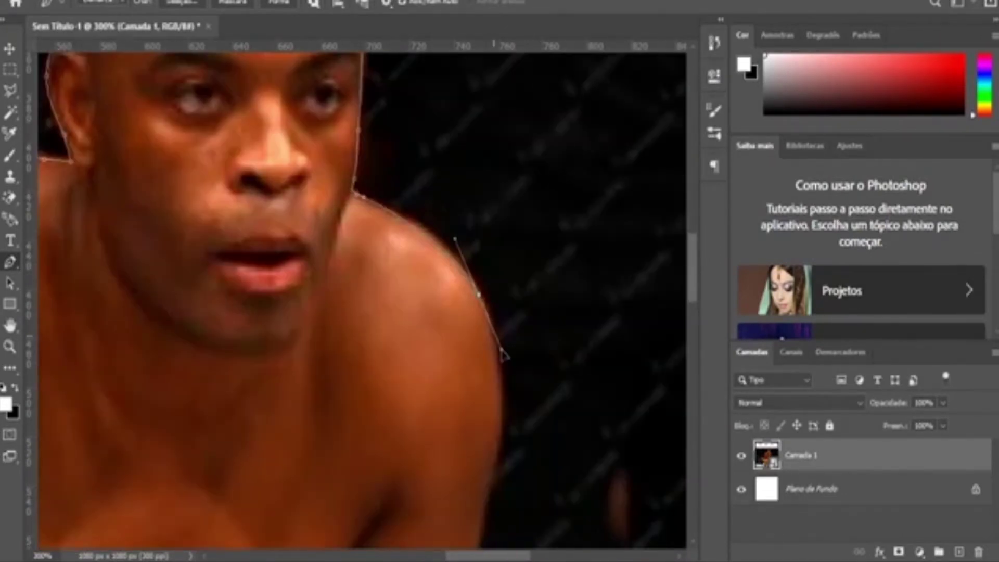
drag(453, 380, 419, 203)
drag(419, 330, 450, 203)
drag(458, 312, 480, 223)
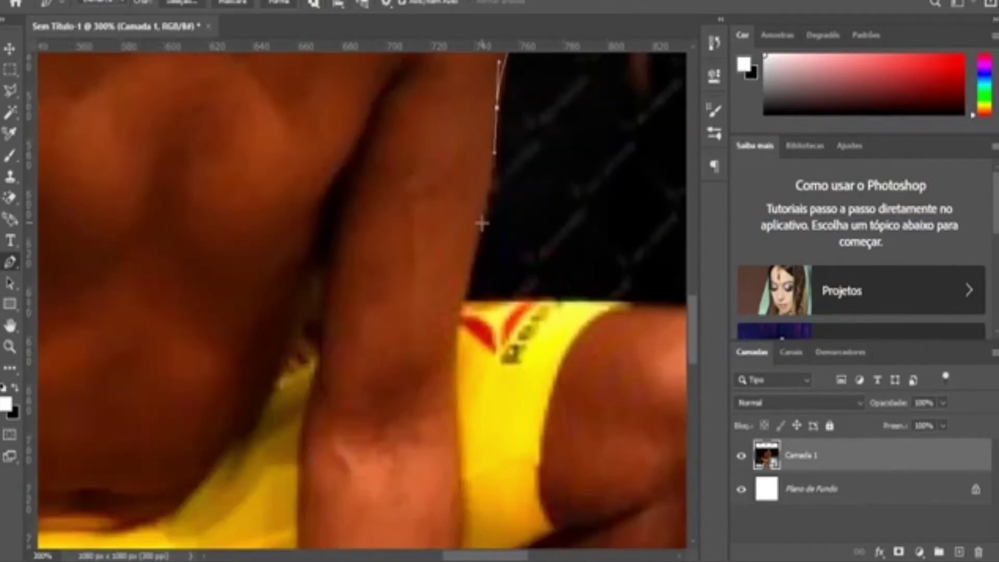
click(457, 297)
- Continue the outline along the shorts, around the knee and down the leg to under the glove
mouse_move(648, 309)
mouse_down()
mouse_move(390, 271)
mouse_move(112, 125)
mouse_up()
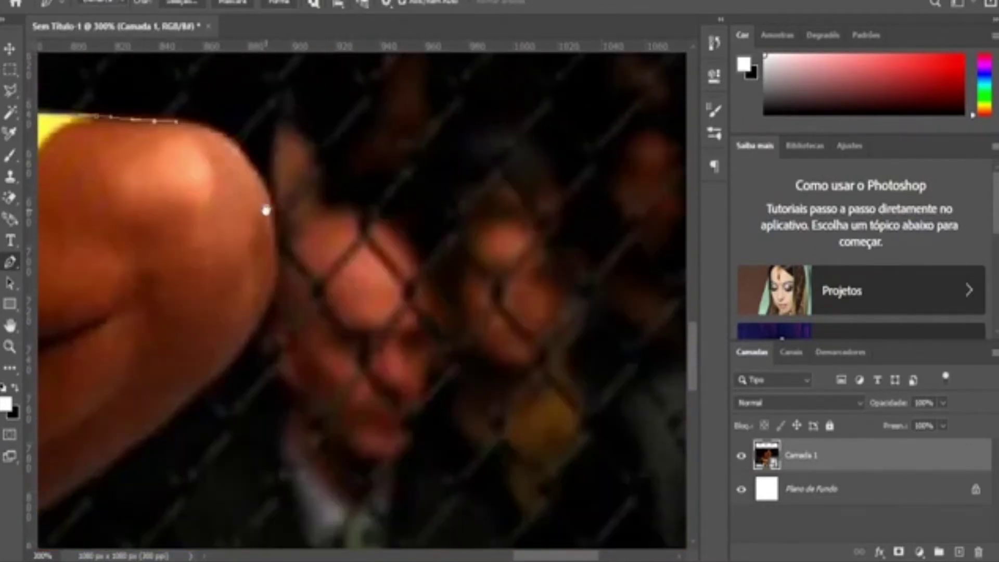
drag(250, 166, 273, 206)
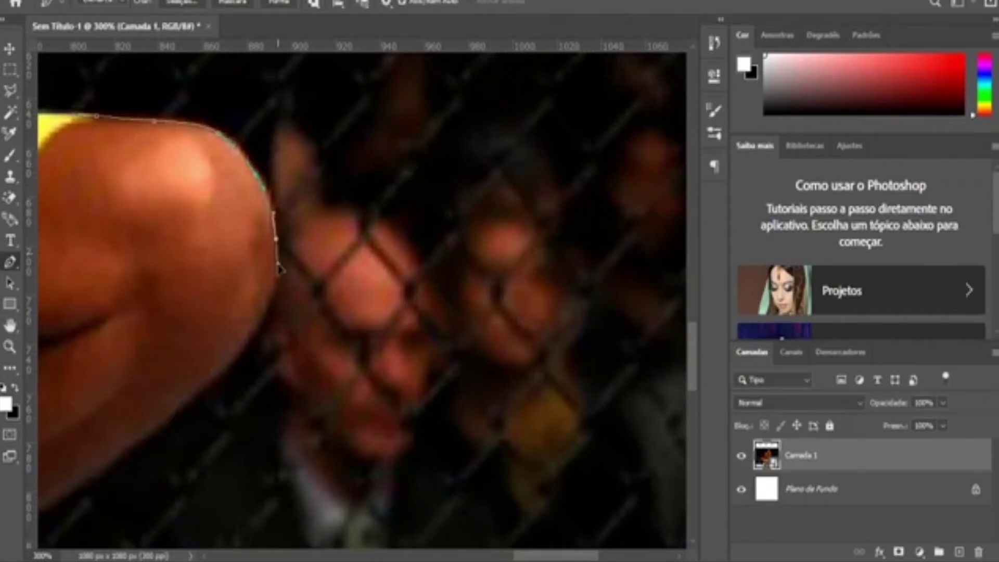
drag(279, 269, 383, 220)
drag(259, 328, 299, 268)
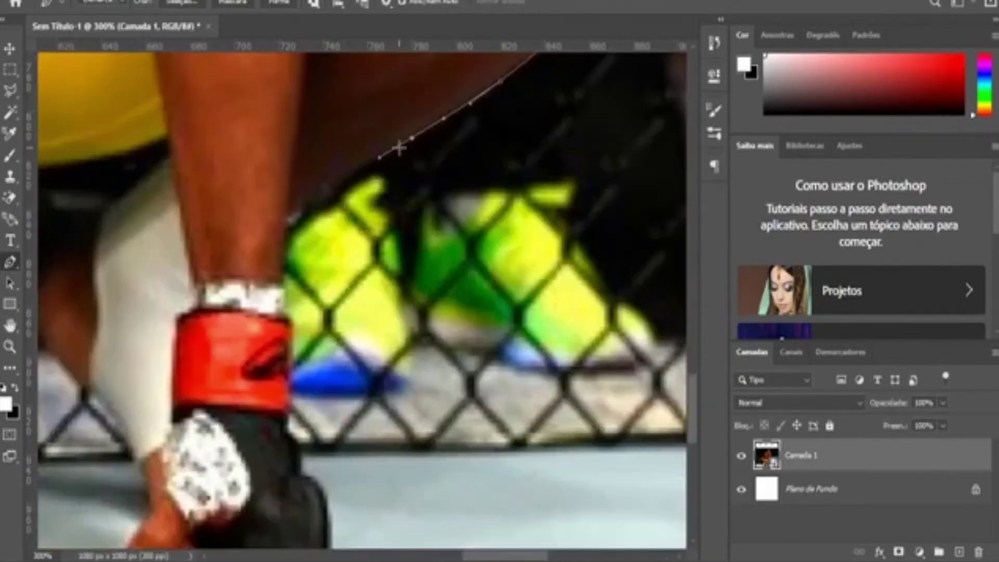
drag(292, 221, 310, 153)
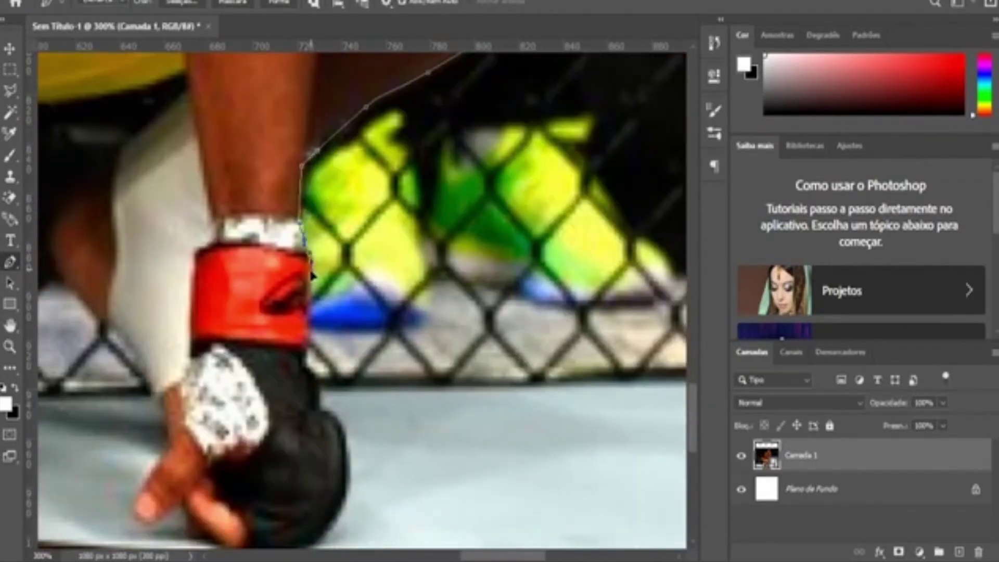
drag(312, 274, 320, 191)
drag(328, 292, 328, 226)
mouse_move(304, 413)
mouse_down()
mouse_move(275, 416)
mouse_move(319, 355)
mouse_up()
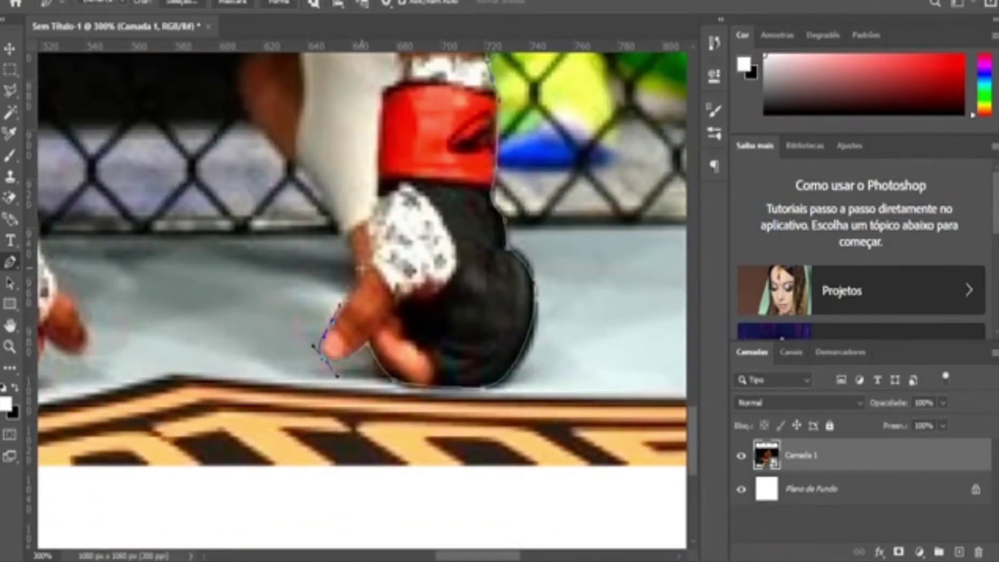
- Extend the pen outline along the shorts edge and between the legs toward the other ankle
drag(331, 208, 395, 302)
drag(313, 156, 391, 350)
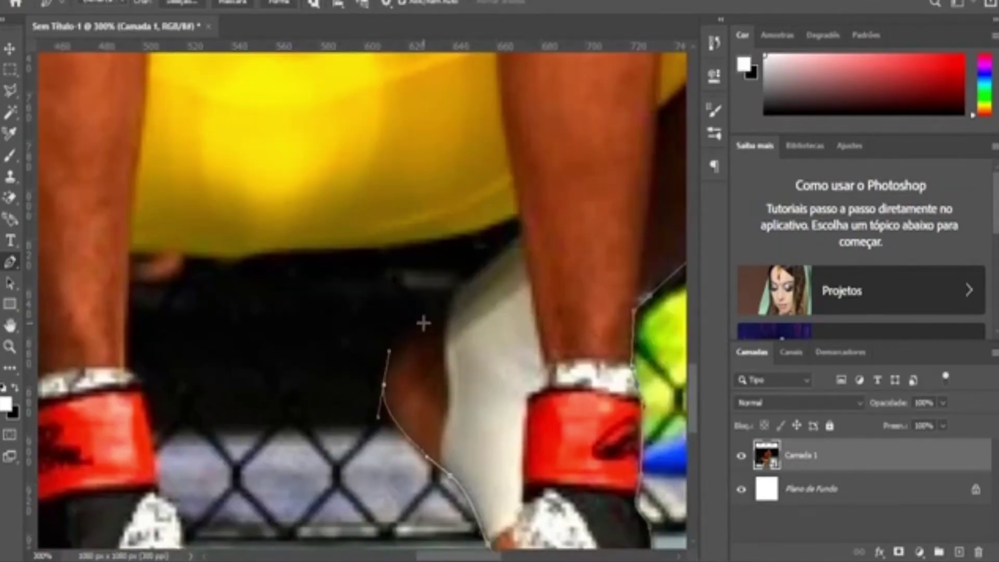
drag(419, 318, 452, 295)
drag(523, 232, 375, 253)
drag(159, 366, 437, 257)
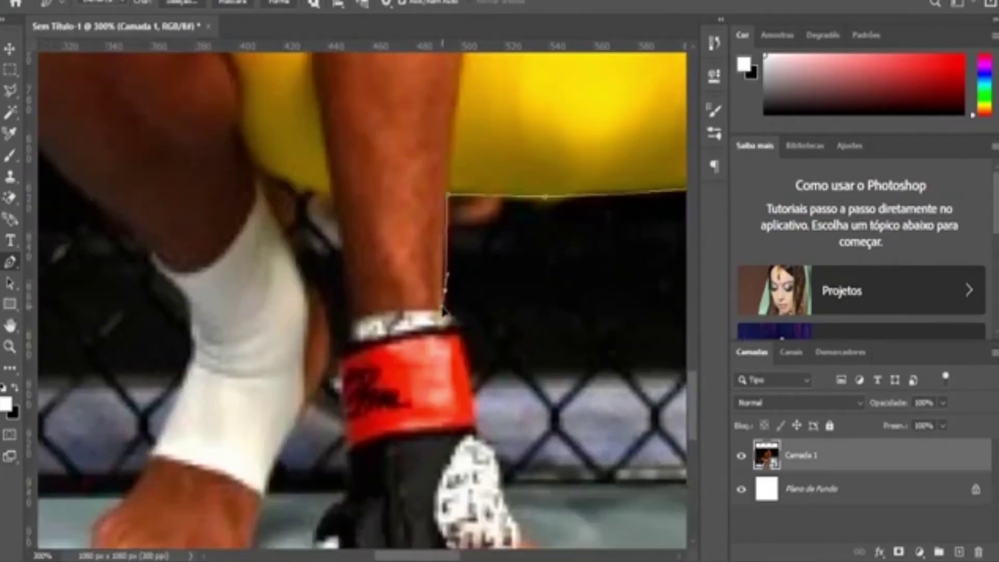
scroll(437, 257, down, 3)
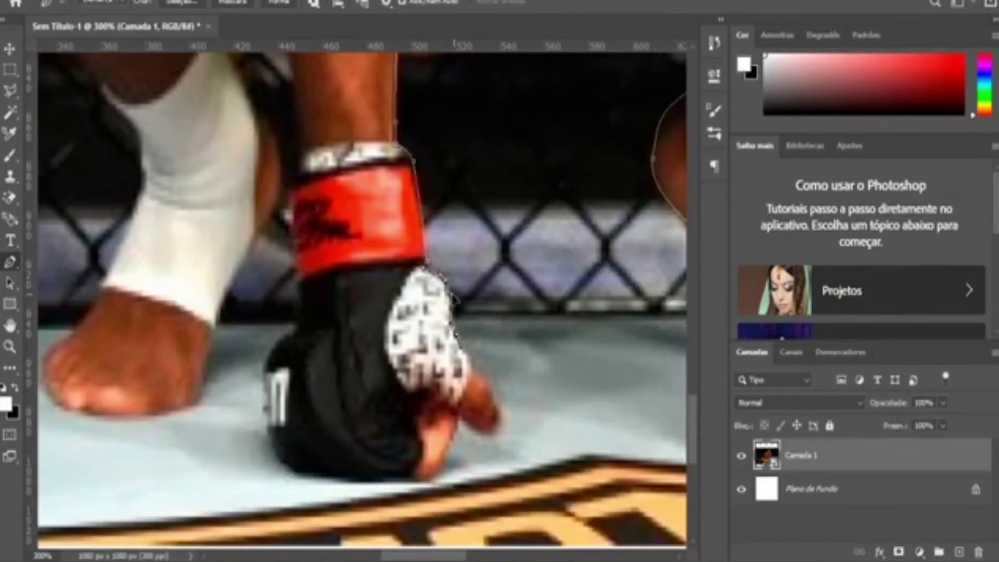
scroll(456, 300, down, 3)
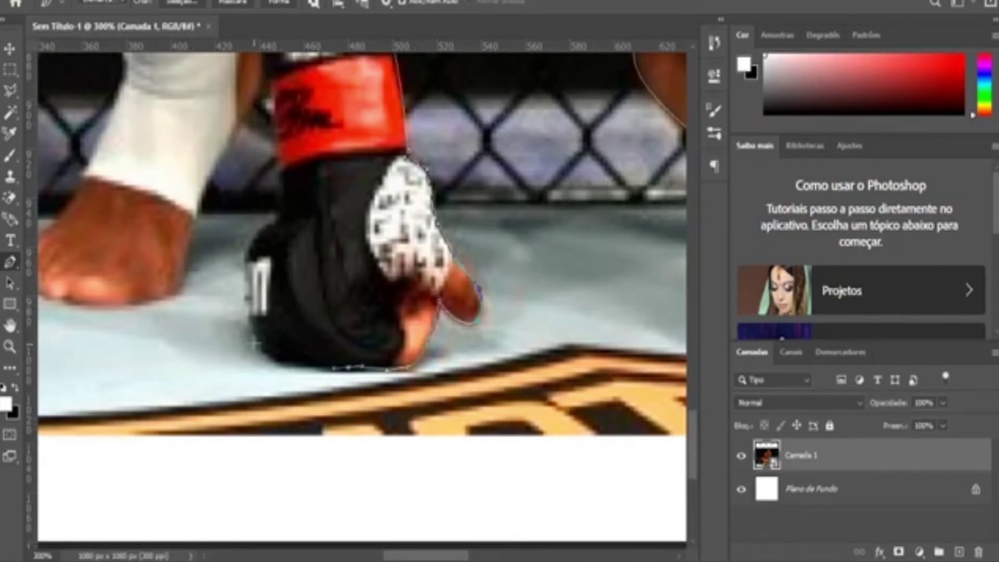
- Place outline points down and along the left edge of the sock
scroll(284, 191, up, 7)
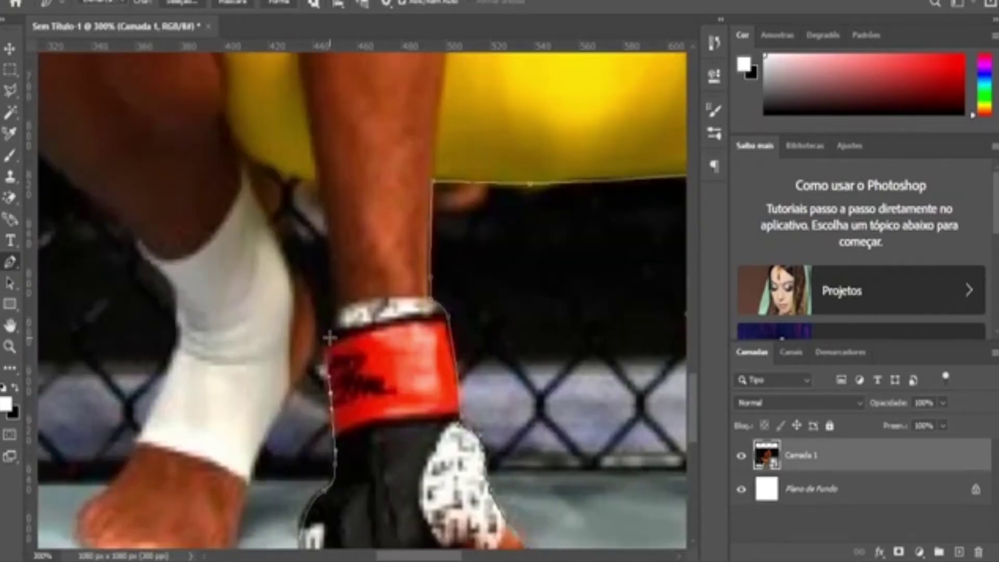
scroll(328, 312, up, 3)
scroll(327, 280, down, 3)
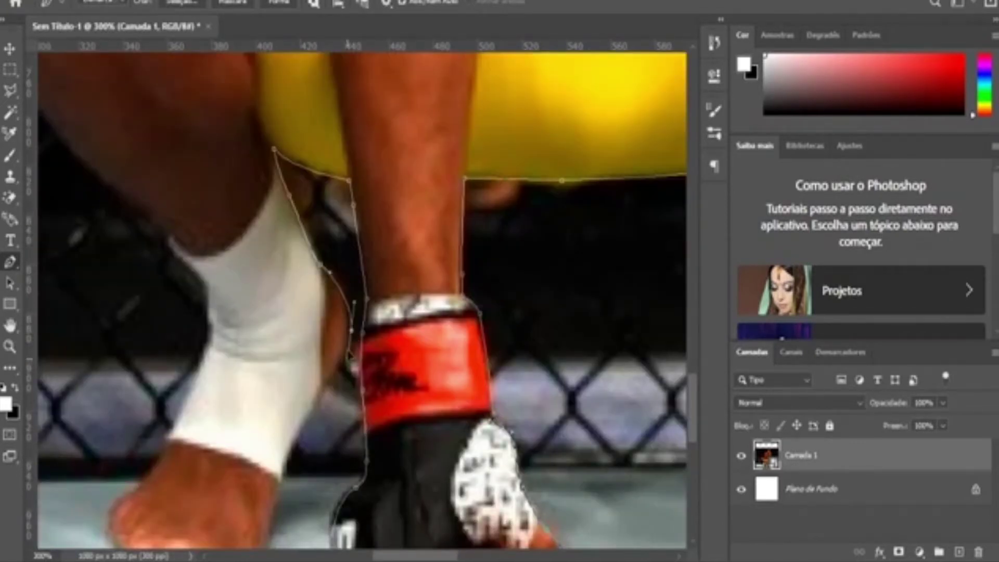
click(315, 401)
scroll(333, 365, down, 3)
click(333, 368)
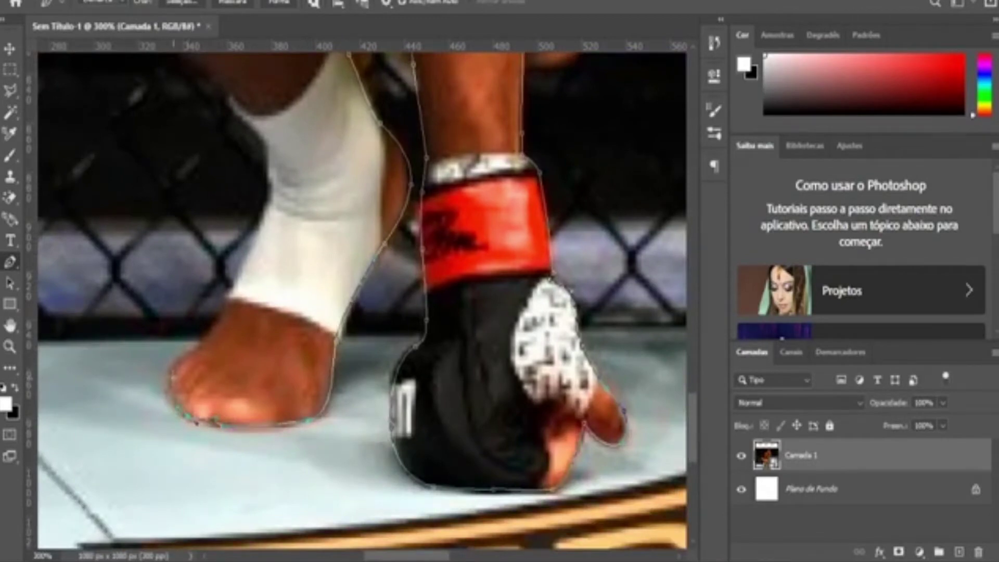
scroll(290, 292, up, 3)
click(286, 294)
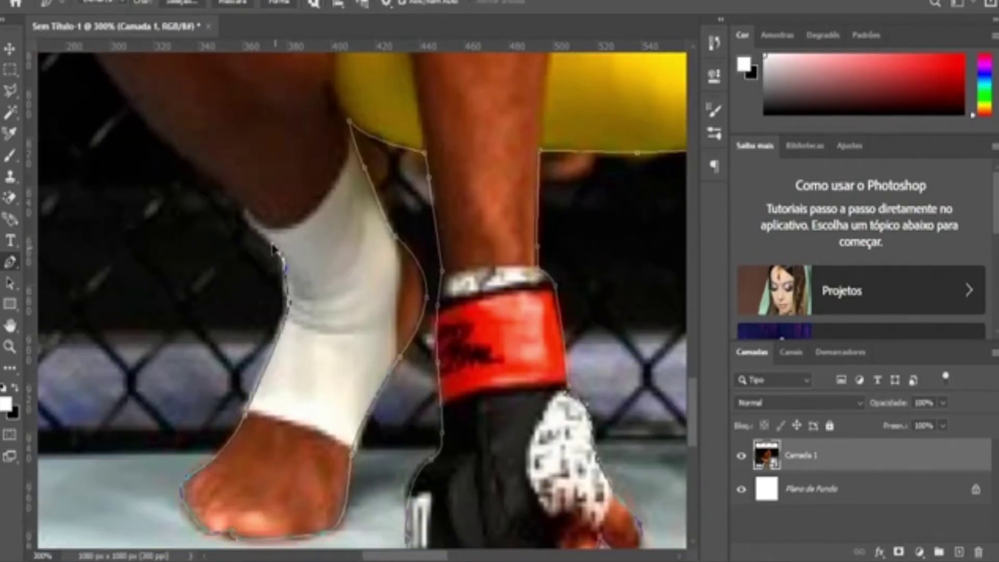
- Close the outline up the leg, shoulder and arm, then convert it to a selection and mask
scroll(272, 247, up, 3)
scroll(276, 208, up, 3)
scroll(279, 171, up, 3)
click(281, 132)
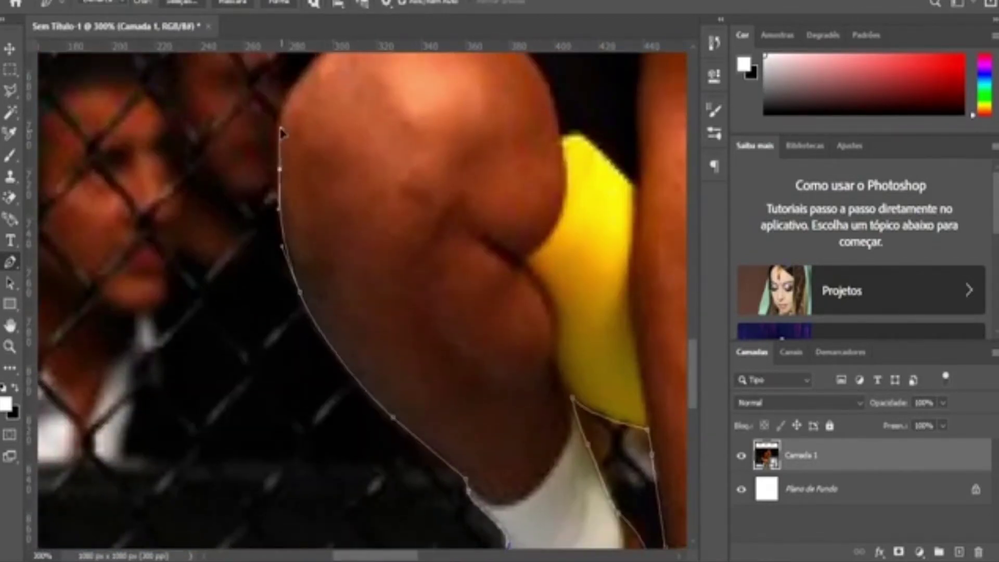
scroll(281, 134, up, 5)
click(328, 270)
scroll(339, 264, up, 3)
scroll(338, 265, right, 3)
scroll(462, 424, right, 1)
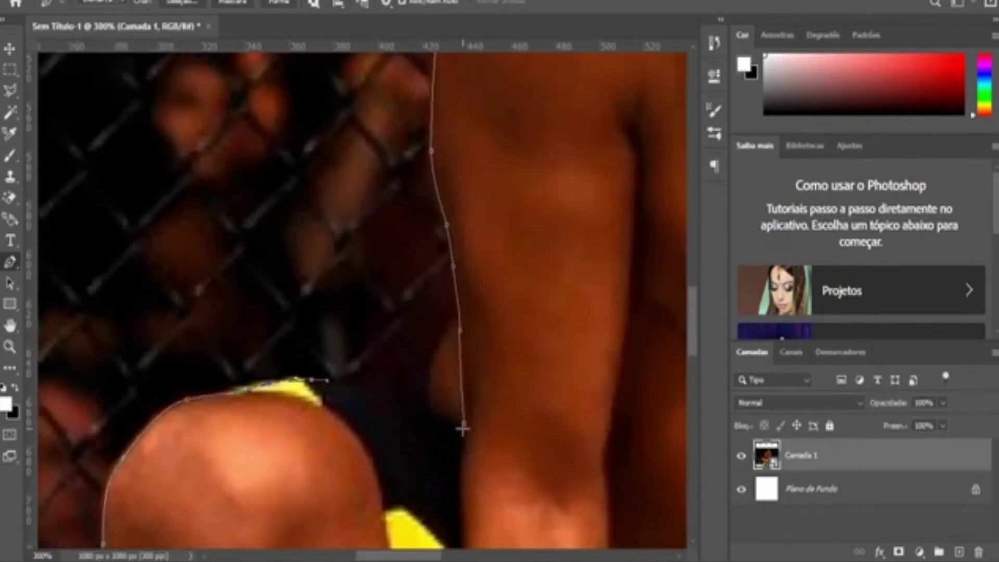
drag(460, 422, 521, 453)
key(ctrl+Return)
click(899, 552)
- Paste the belt-holding fighter photo as a new layer and resize it
key(ctrl+0)
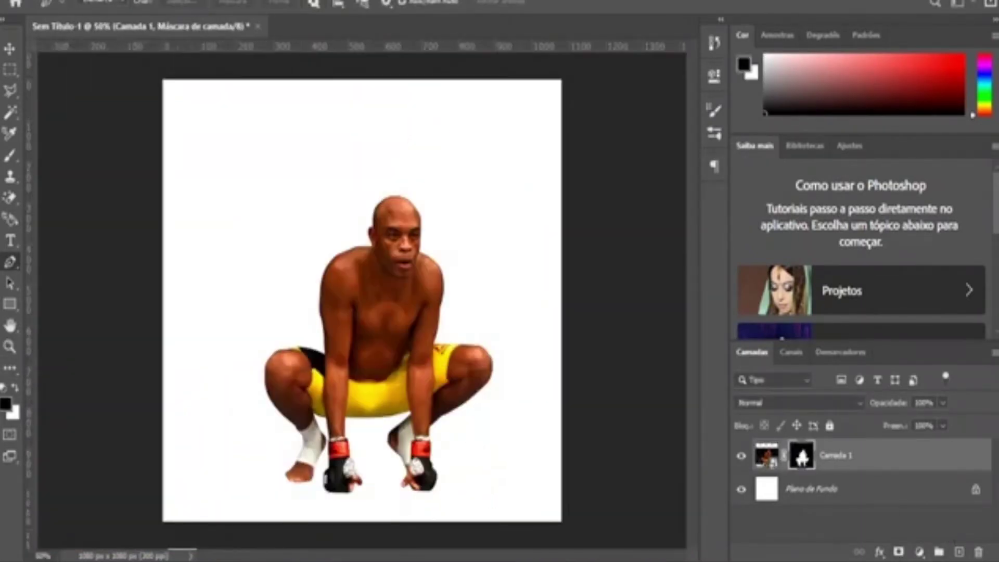
key(ctrl+v)
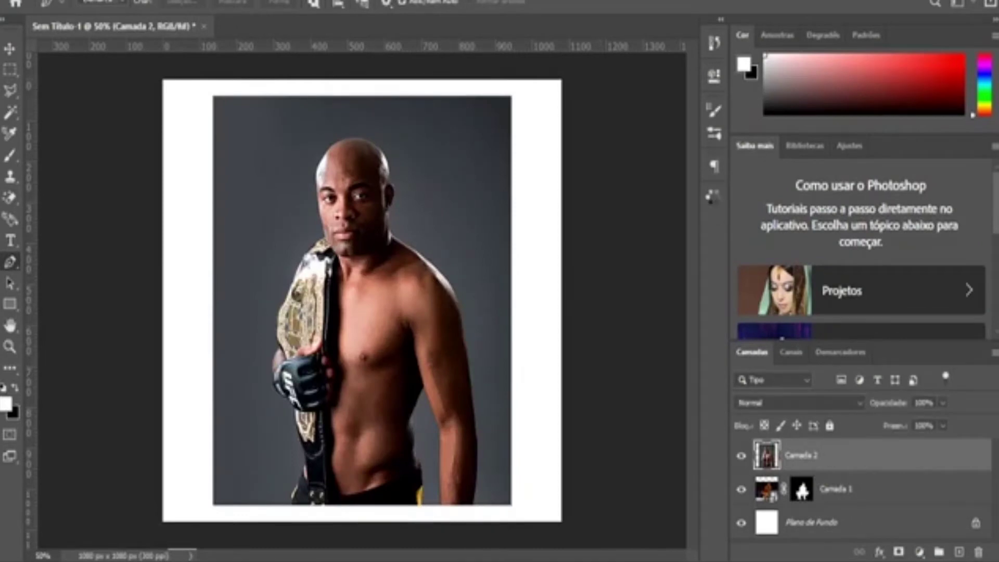
key(ctrl+t)
drag(193, 81, 201, 49)
key(Return)
- Put the crouching fighter in front and position the belt photo behind him on the left
drag(833, 489, 833, 448)
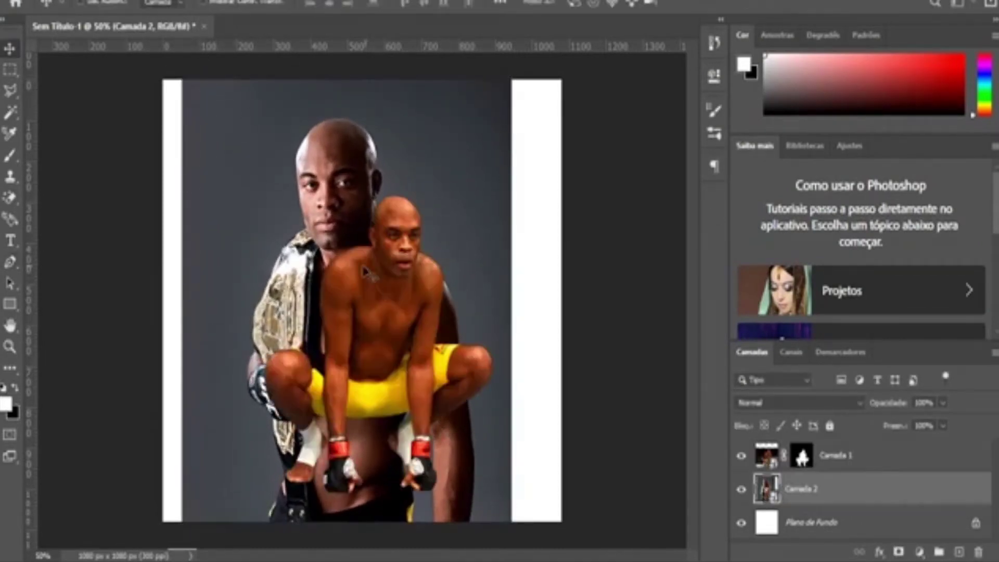
mouse_move(292, 307)
mouse_down()
mouse_move(323, 312)
mouse_move(314, 255)
mouse_up()
key(ctrl+t)
key(ctrl+minus)
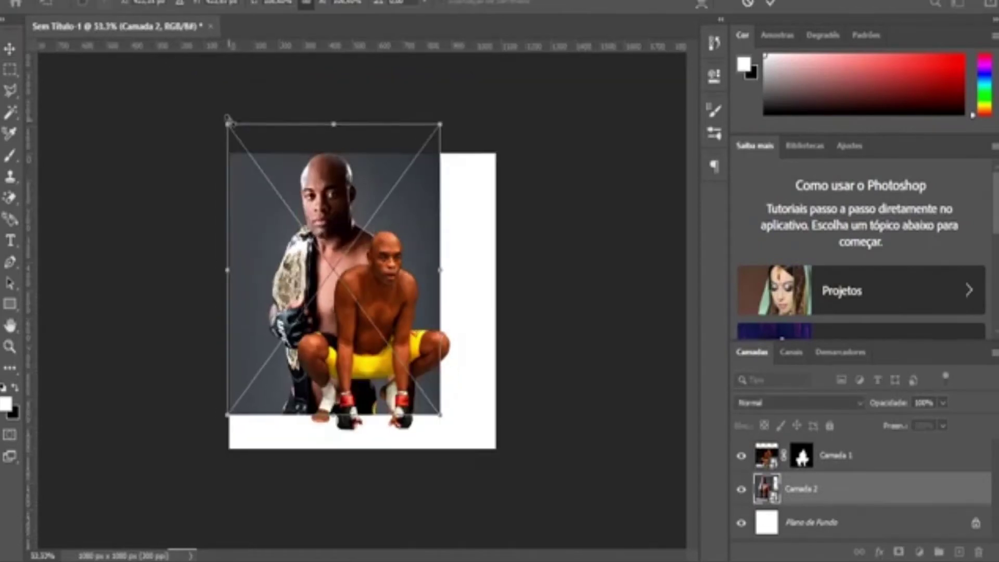
key(Return)
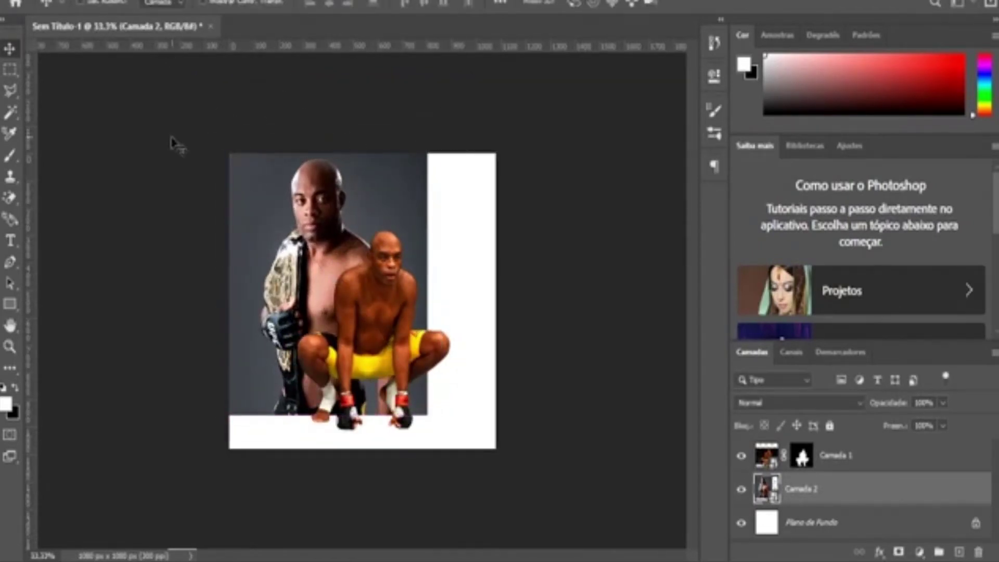
- Mask out the grey backdrop from the belt photo using an Object Selection
key(w)
drag(244, 155, 415, 415)
click(899, 552)
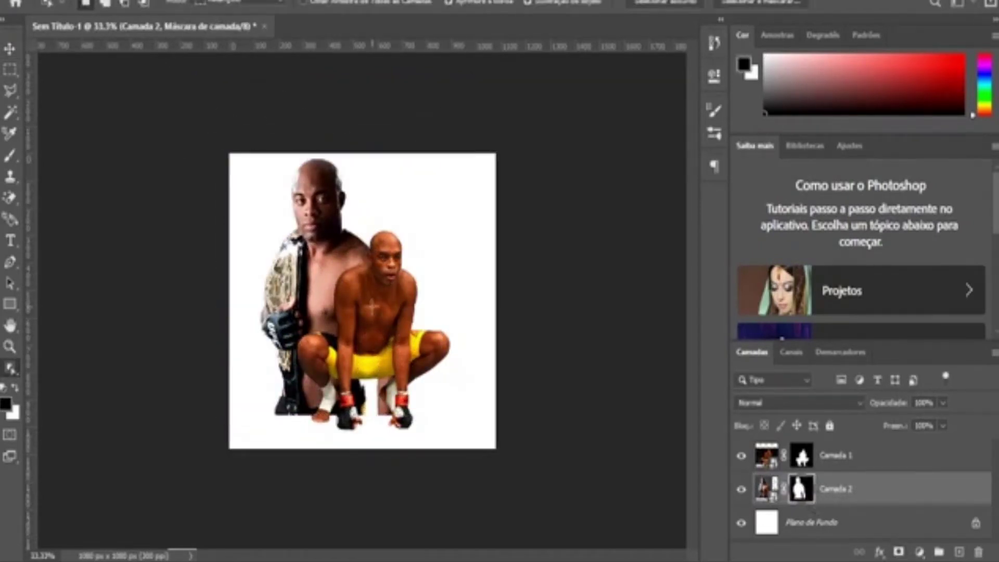
key(v)
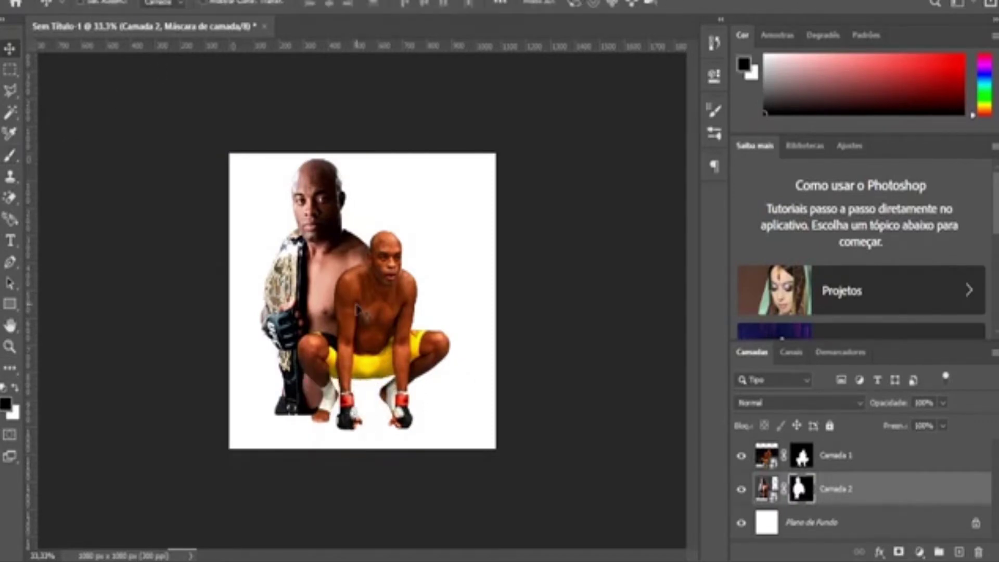
- Group both fighter layers and name the group SPIDER
key(ctrl+plus)
key(x)
shift+click(843, 455)
key(ctrl+g)
double_click(797, 448)
text(SPIDER)
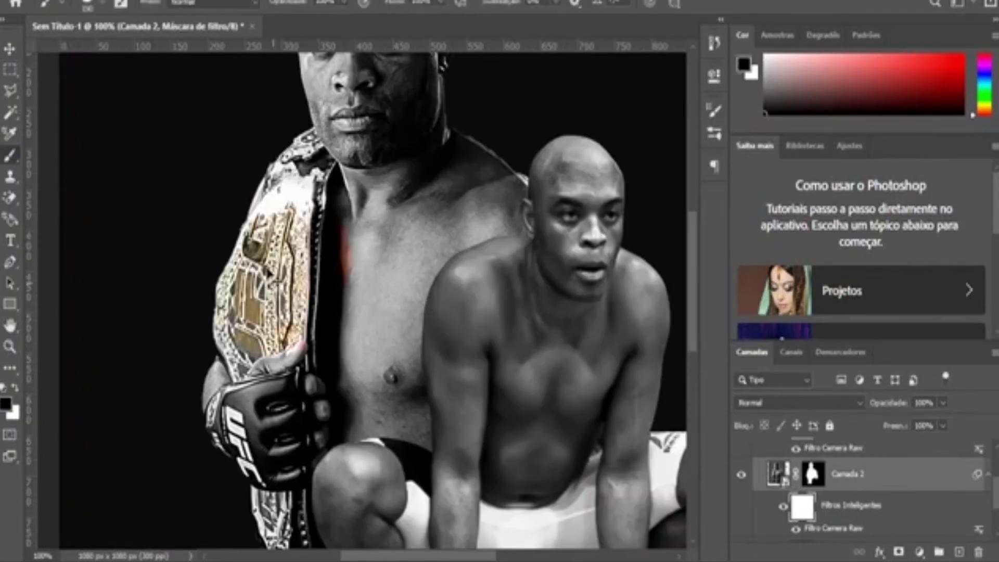
- Paint white on the smart filter mask over the championship belt to restore its gold colour
mouse_move(269, 273)
mouse_down()
mouse_move(282, 271)
mouse_move(307, 157)
mouse_move(234, 334)
mouse_move(296, 255)
mouse_up()
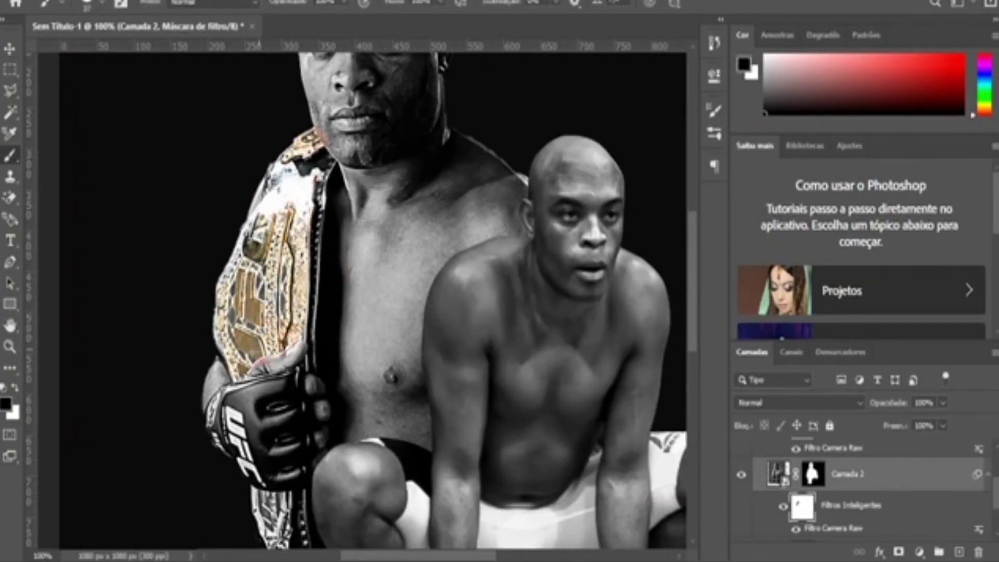
scroll(284, 352, down, 3)
scroll(284, 352, up, 4)
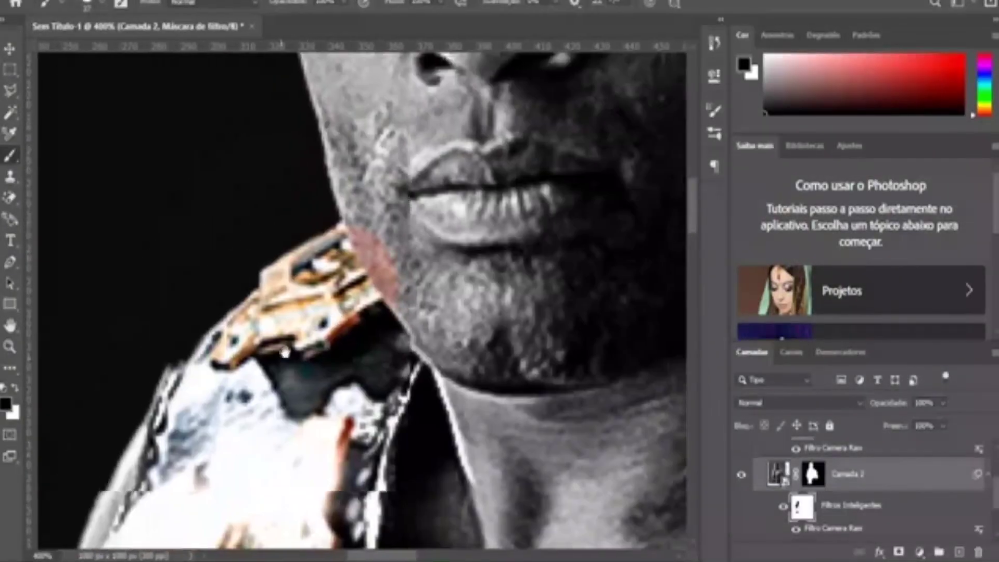
key(x)
drag(167, 417, 404, 156)
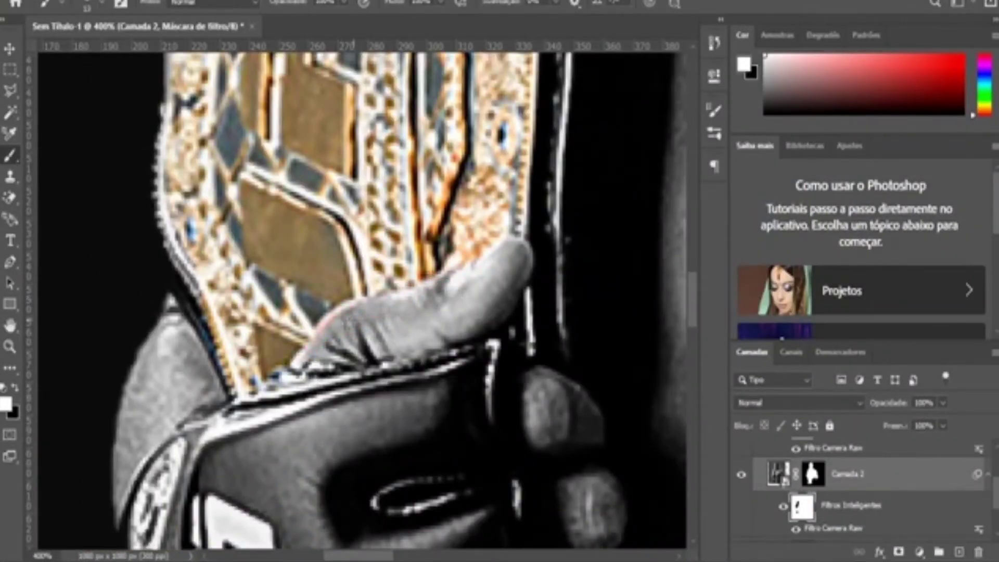
scroll(423, 302, down, 5)
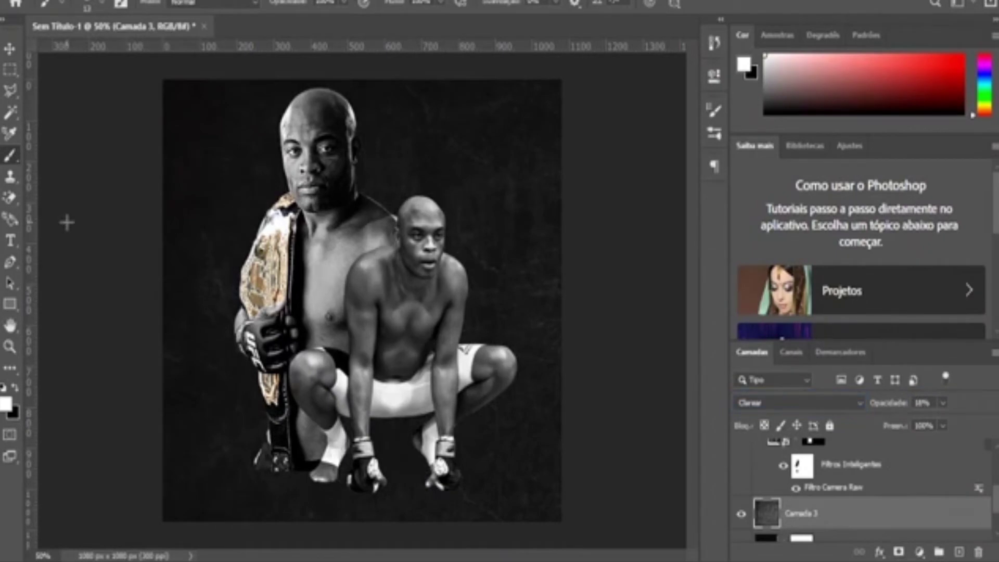
- Type the title on three lines: ANDERSON, "SPIDER", SILVA
text(ANDERSON)
key(Return)
text("SPIDER")
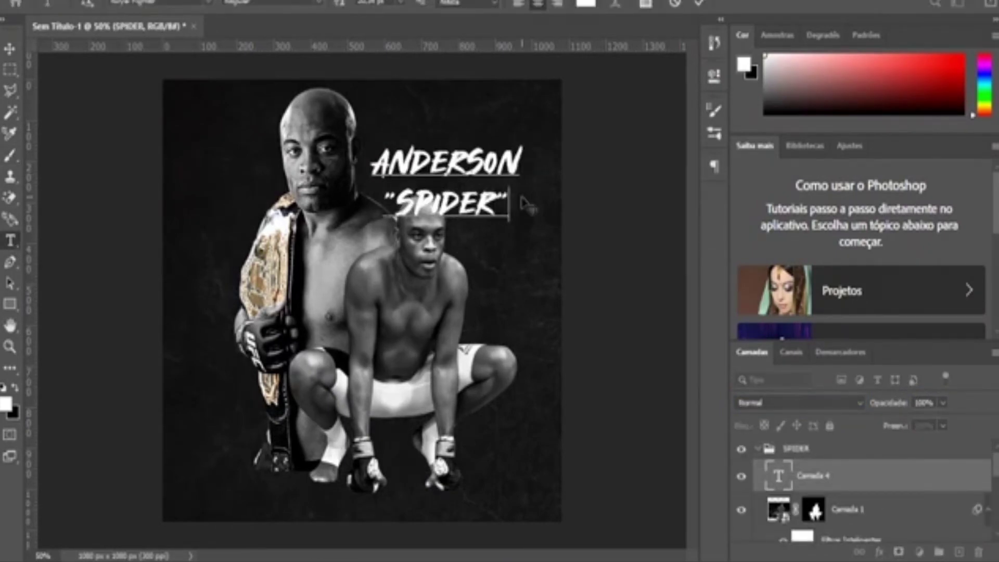
key(Return)
text(SILVA)
- Enlarge "SPIDER", tighten the line spacing, and move the title block to the upper right
drag(371, 162, 522, 162)
drag(509, 203, 414, 203)
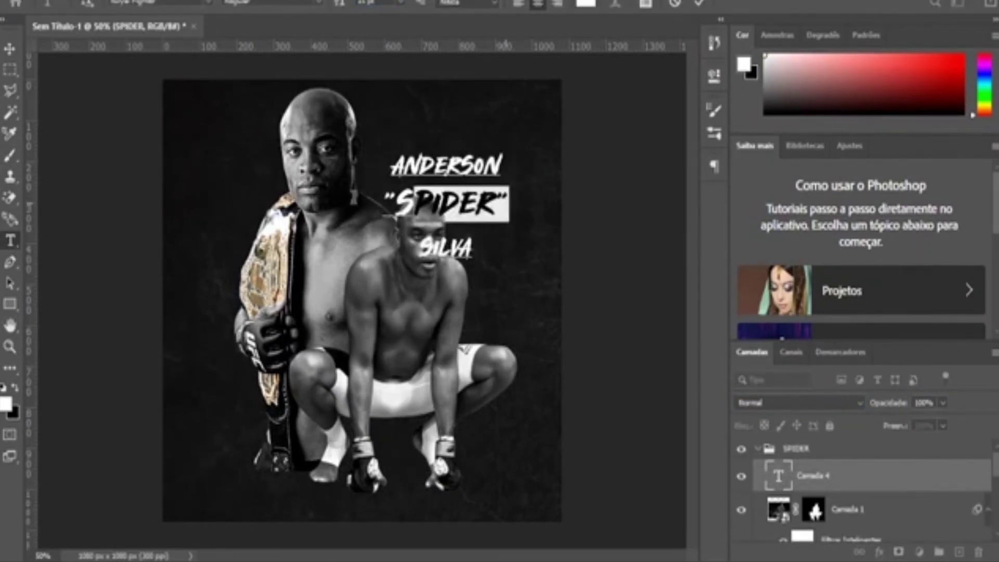
key(shift+Home)
key(ctrl+shift+period)
key(alt+Up)
key(alt+Up)
key(shift+Down)
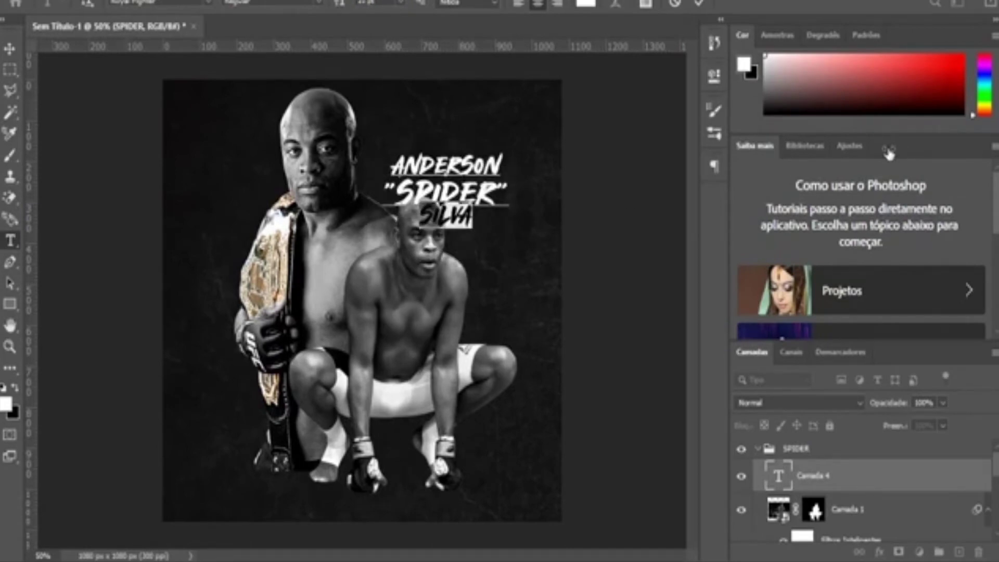
key(ctrl+Return)
drag(497, 224, 525, 188)
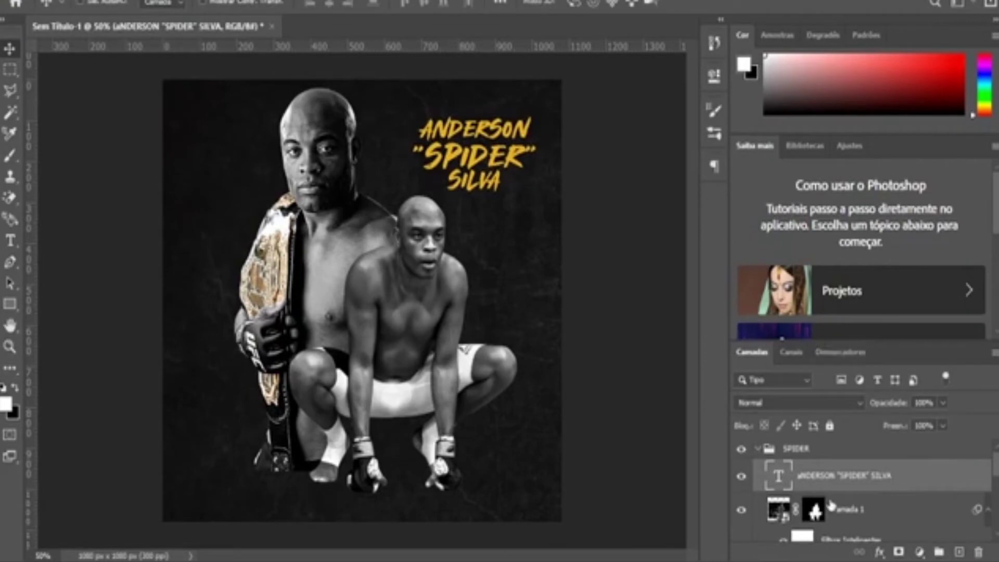
- Lift the title out of SPIDER, gradient-mask the grouped Camada 2, and add a warm Color Lookup
key(ctrl+bracketright)
key(alt+bracketleft)
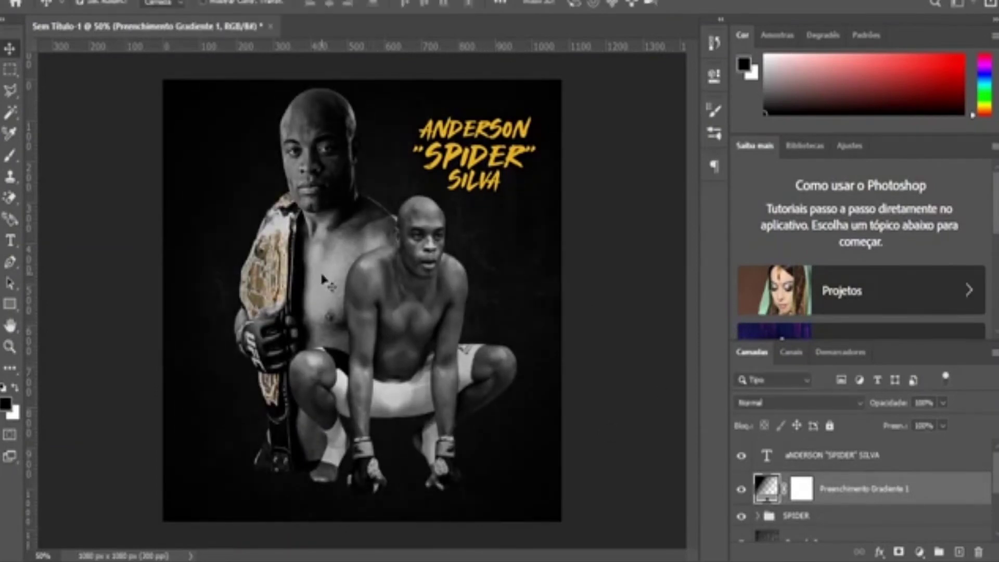
key(ctrl+g)
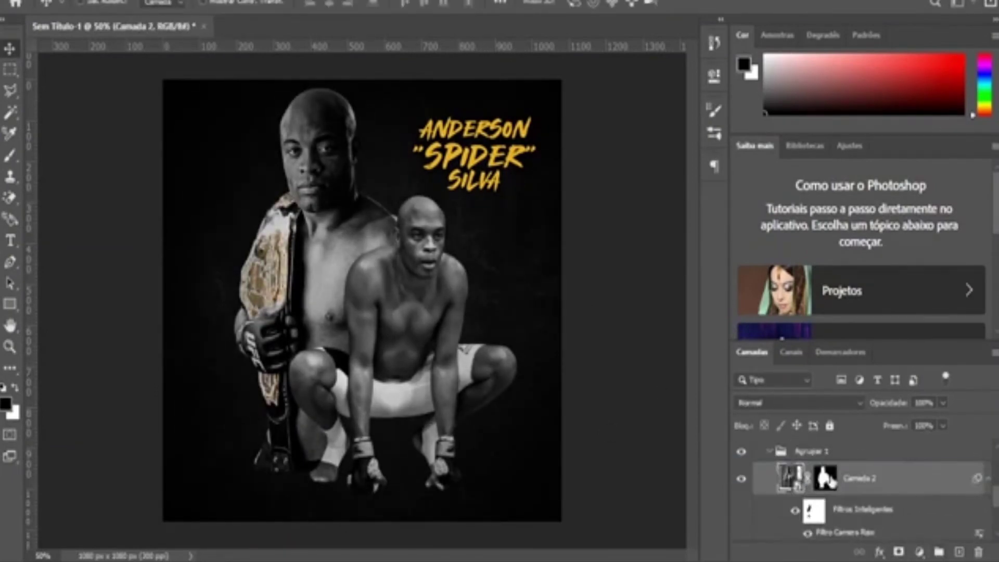
click(899, 552)
click(9, 368)
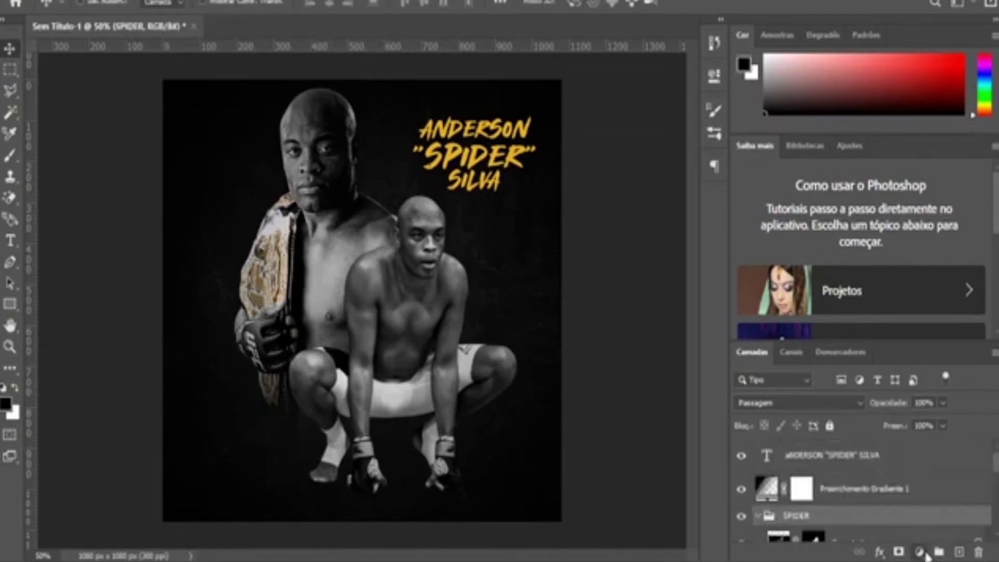
click(921, 553)
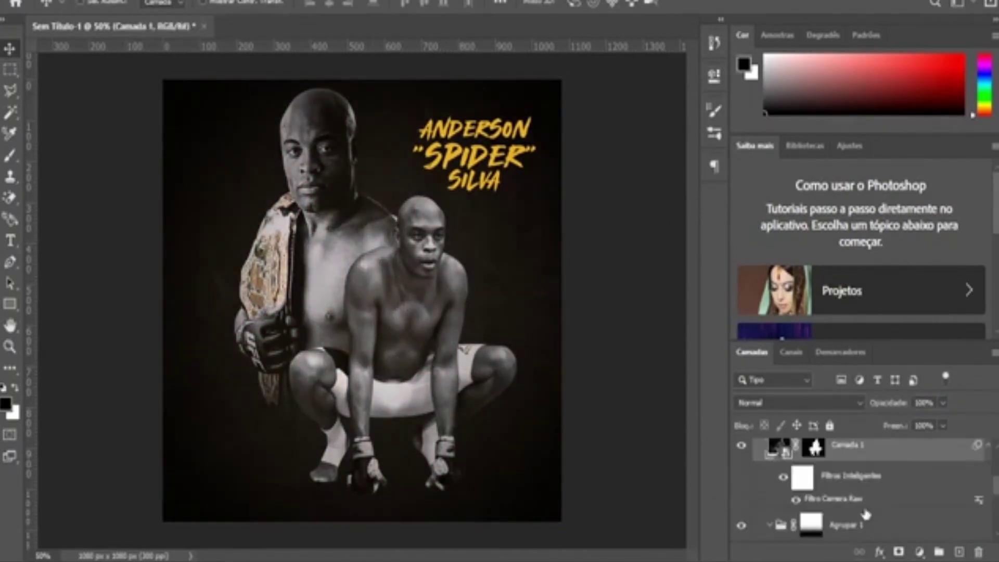
- Brush a shadow into the crouching fighter's silhouette selection on a new layer at 79% opacity
scroll(843, 511, down, 2)
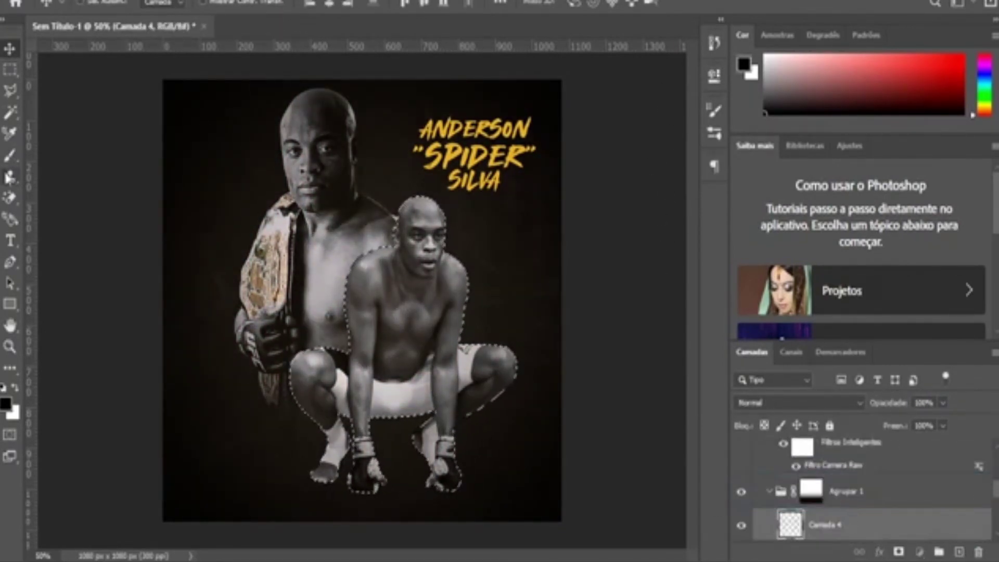
key(b)
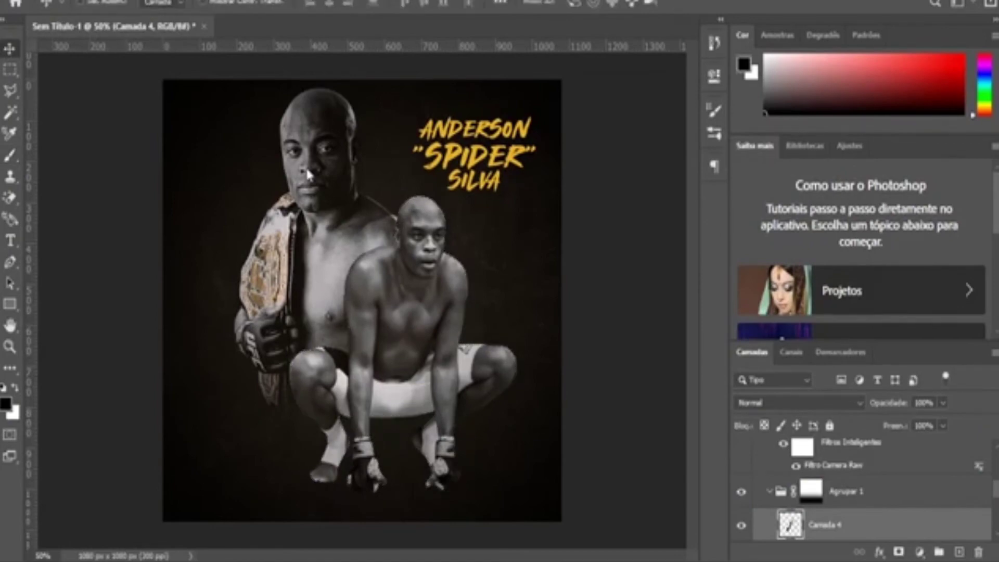
key(ctrl+d)
click(8, 49)
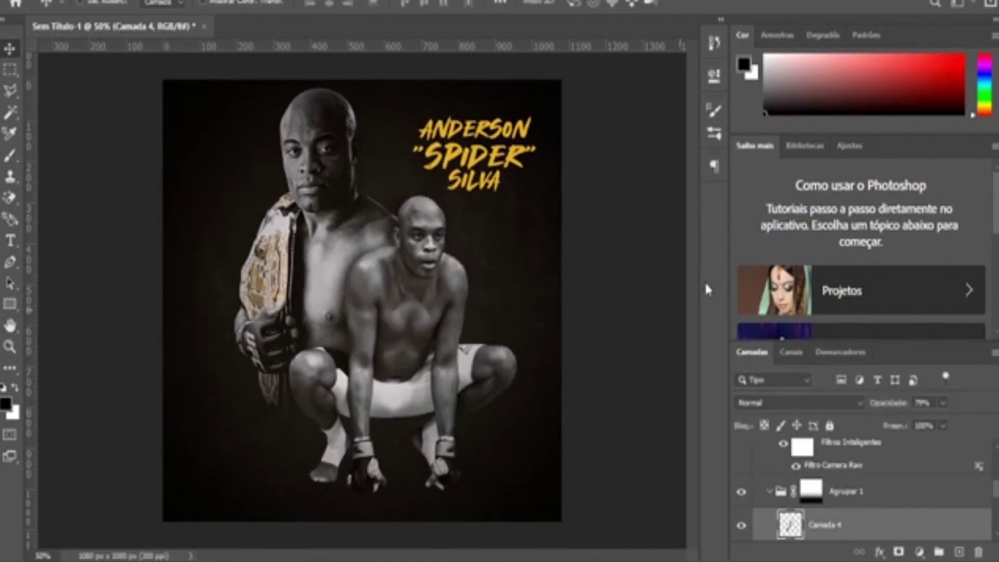
scroll(813, 492, up, 3)
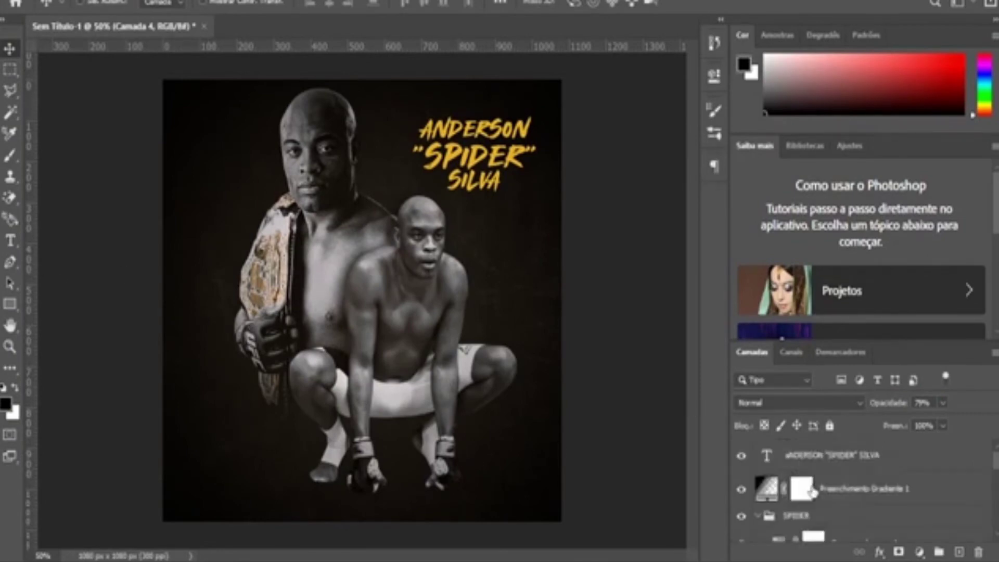
scroll(838, 490, down, 5)
shift+click(842, 497)
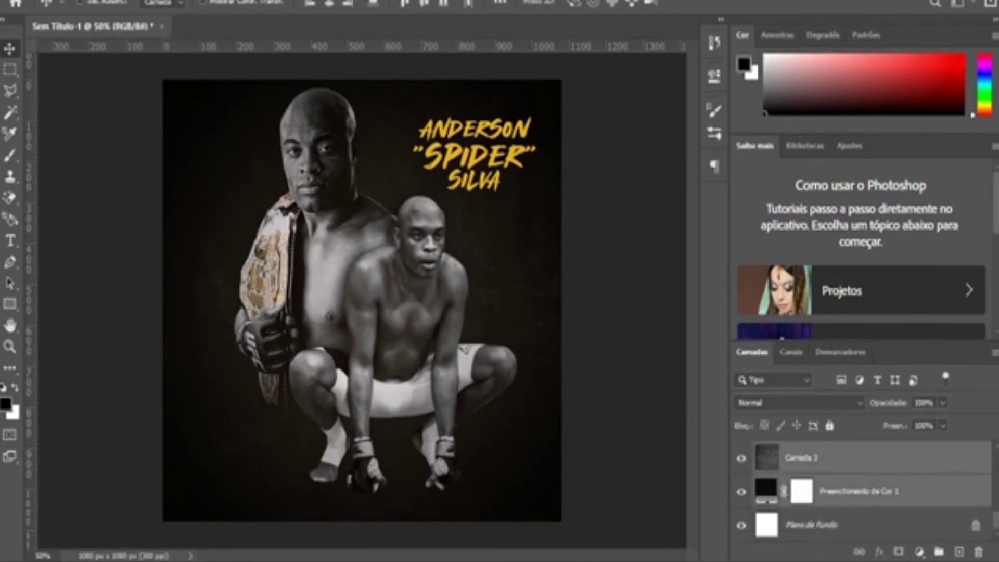
- Delete the Camada 3 texture and Color Fill layers
key(Delete)
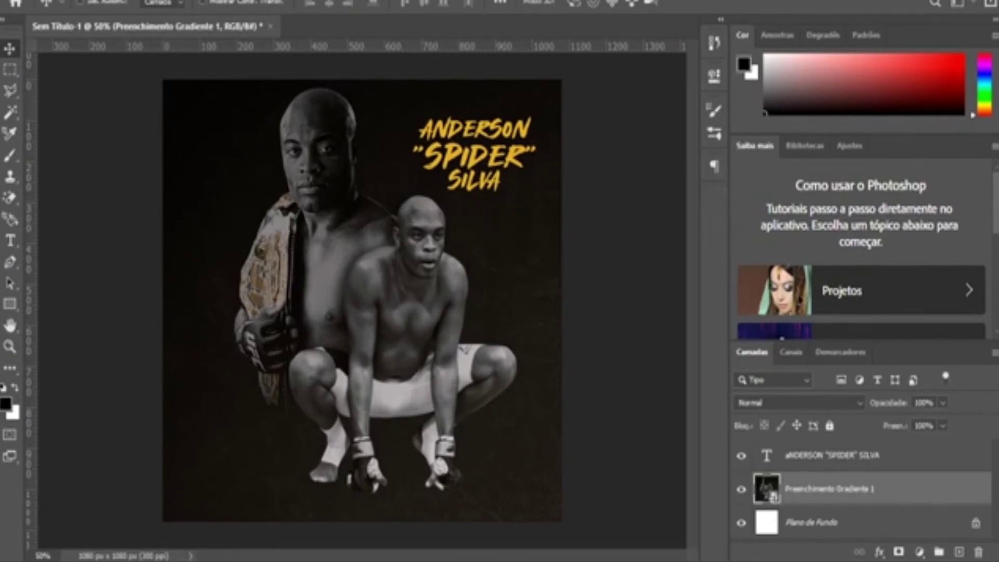
key(ctrl+f)
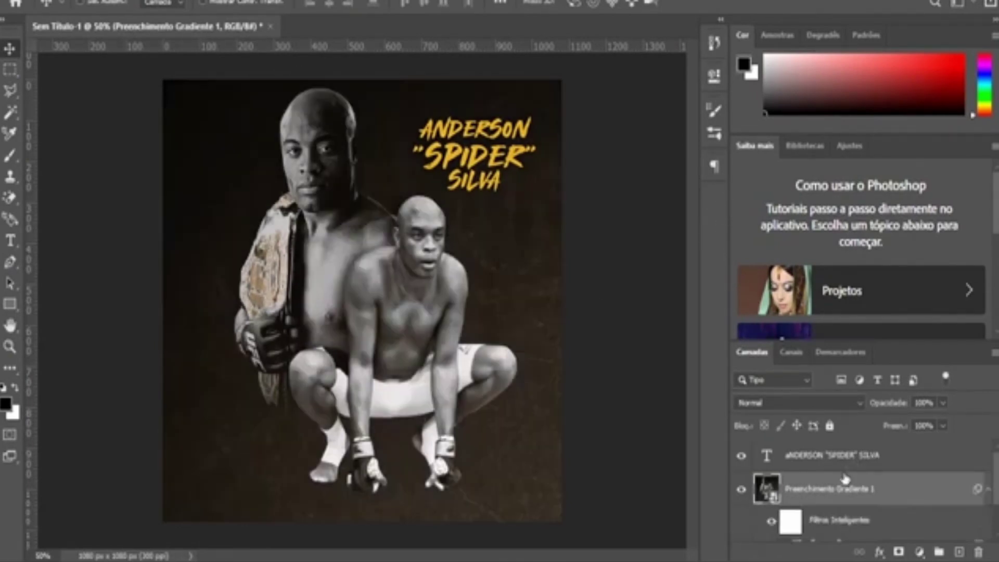
key(ctrl+z)
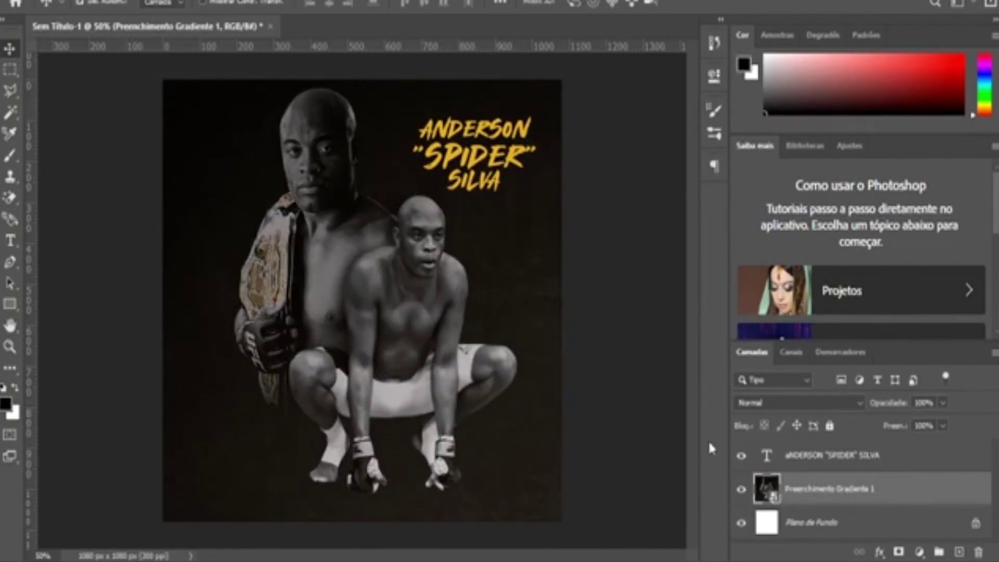
- Paste the smoke image over the poster with Divide blend mode
key(ctrl+v)
click(799, 402)
click(802, 292)
- Shift the smoke right and add the sparks image in Lighten mode, nudged right and down
drag(504, 406, 657, 484)
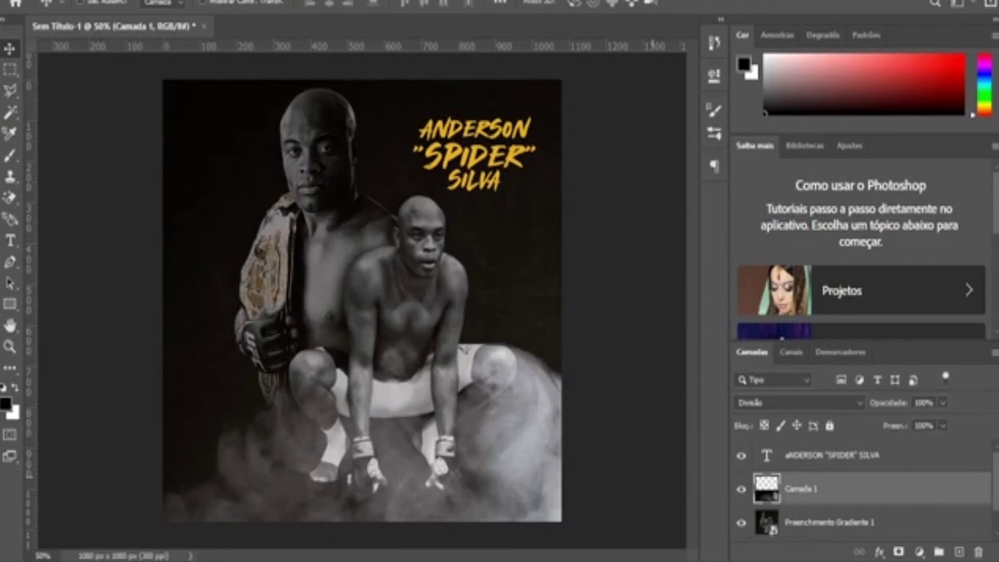
key(ctrl+v)
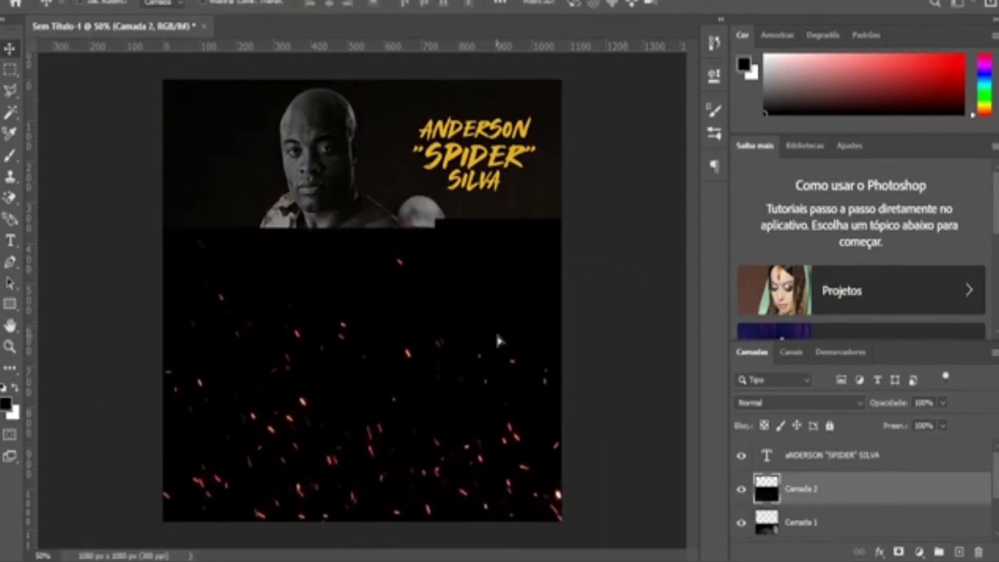
key(alt+shift+g)
drag(490, 444, 501, 448)
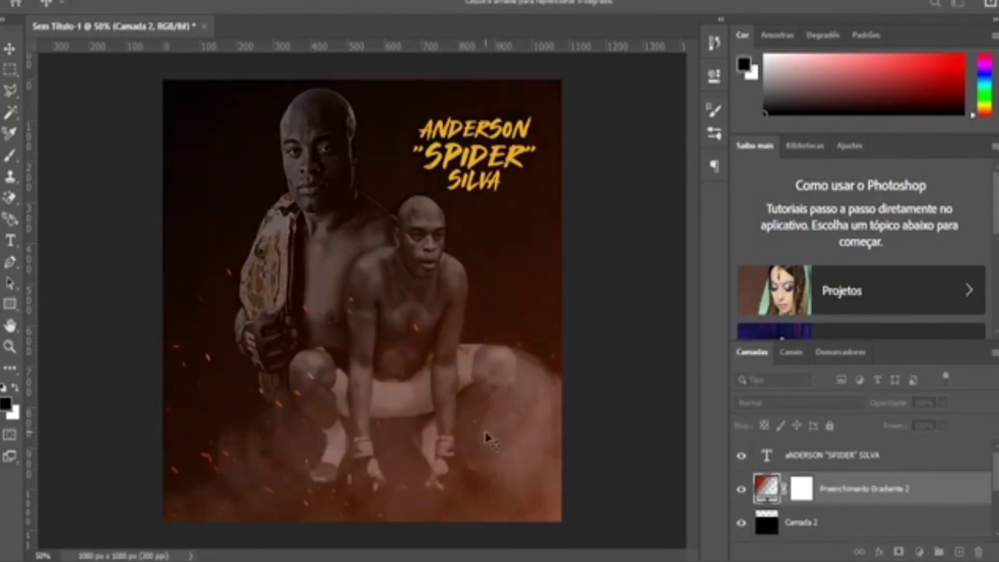
- Try blend modes on the orange gradient fill, starting from Multiply, to tint the poster
click(791, 403)
click(795, 220)
key(Down)
key(Down)
key(Down)
key(Down)
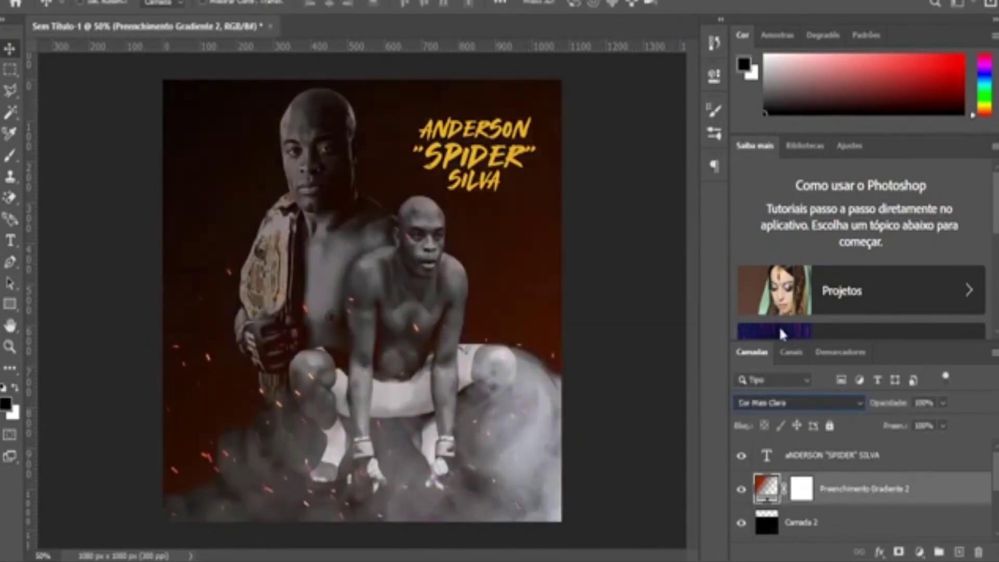
key(Down)
key(Down)
key(Down)
key(Down)
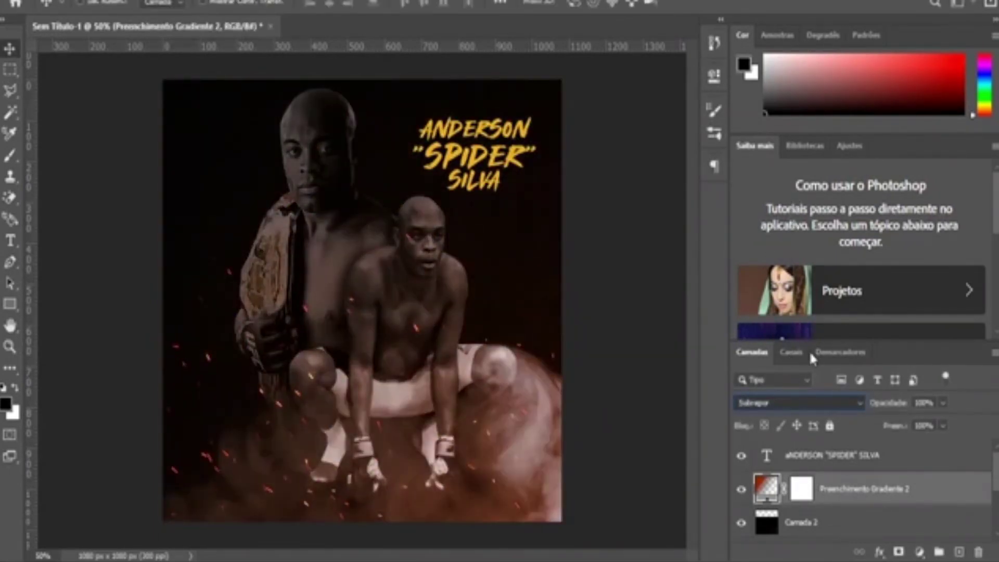
key(Up)
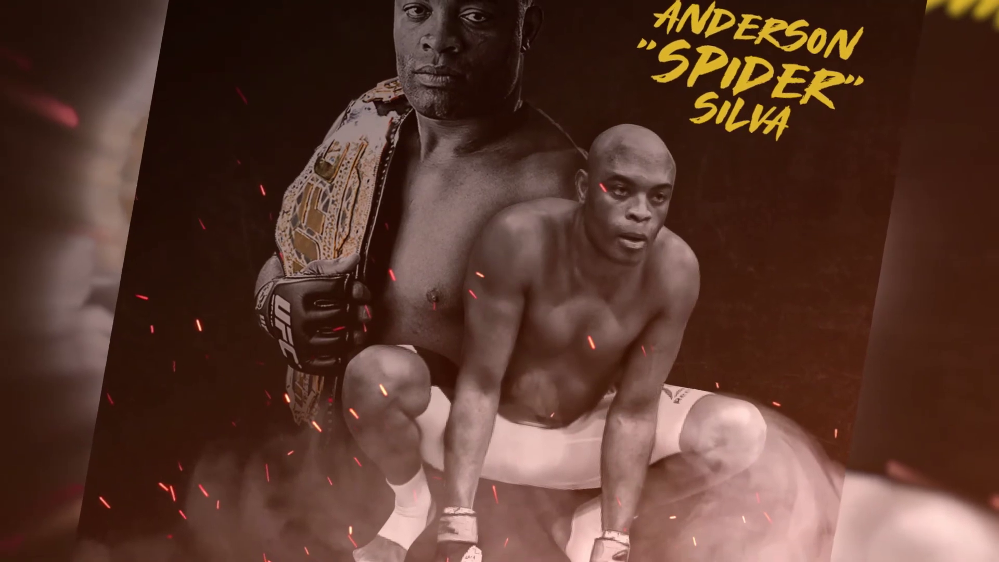